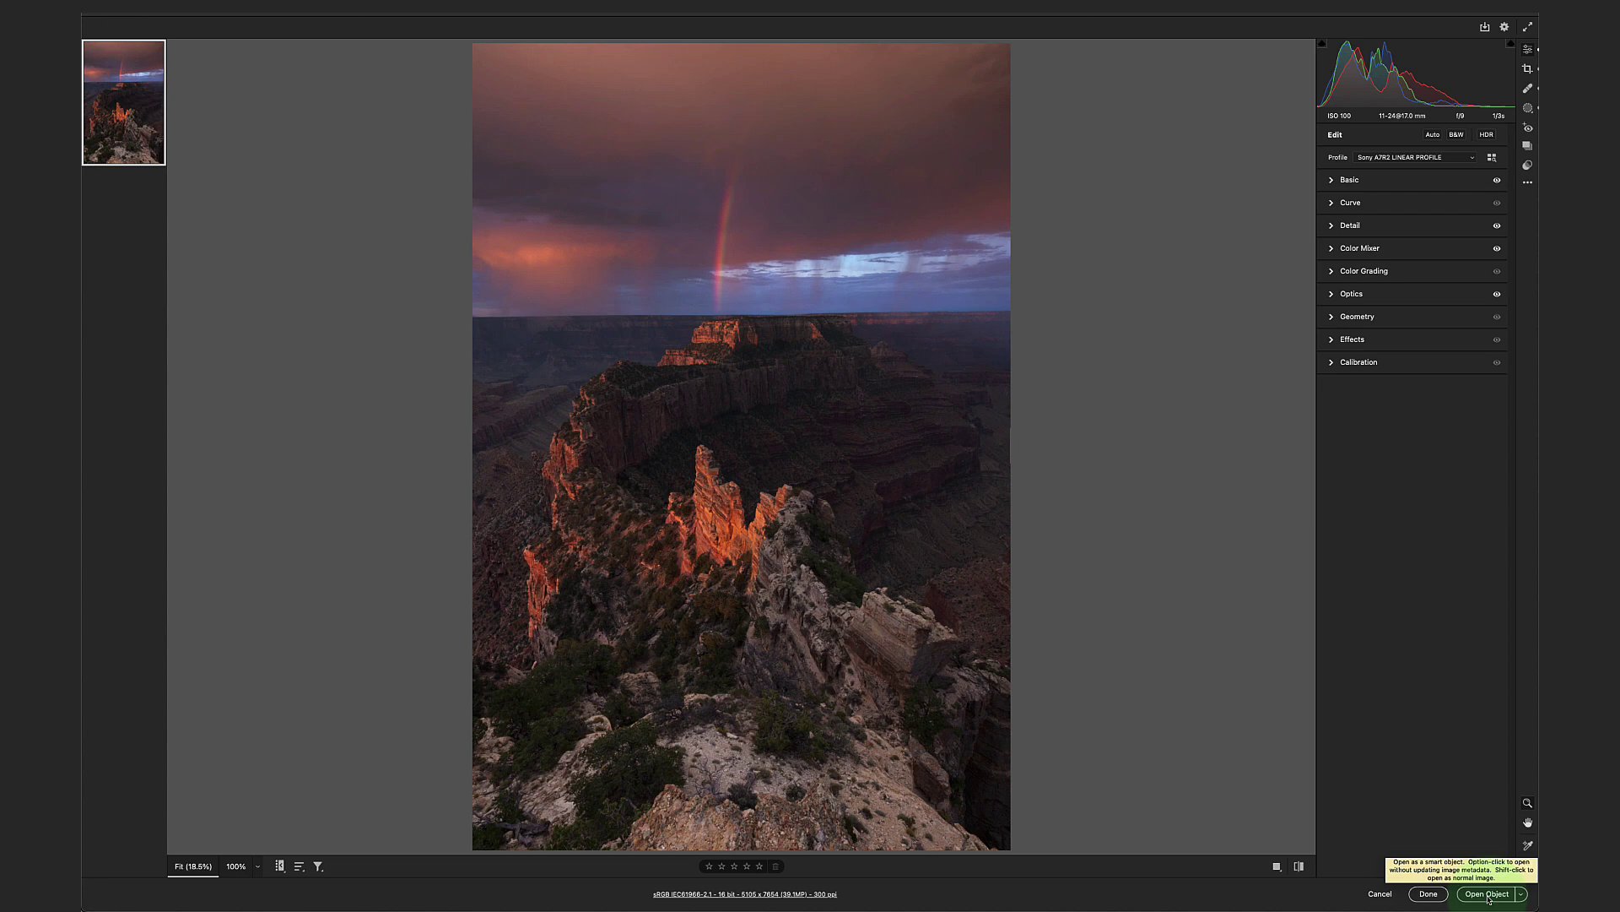
# - Bring the Grand Canyon rainbow raw photo from Camera Raw into Photoshop as a smart object
pyautogui.click(1490, 896)
pyautogui.click(1487, 894)
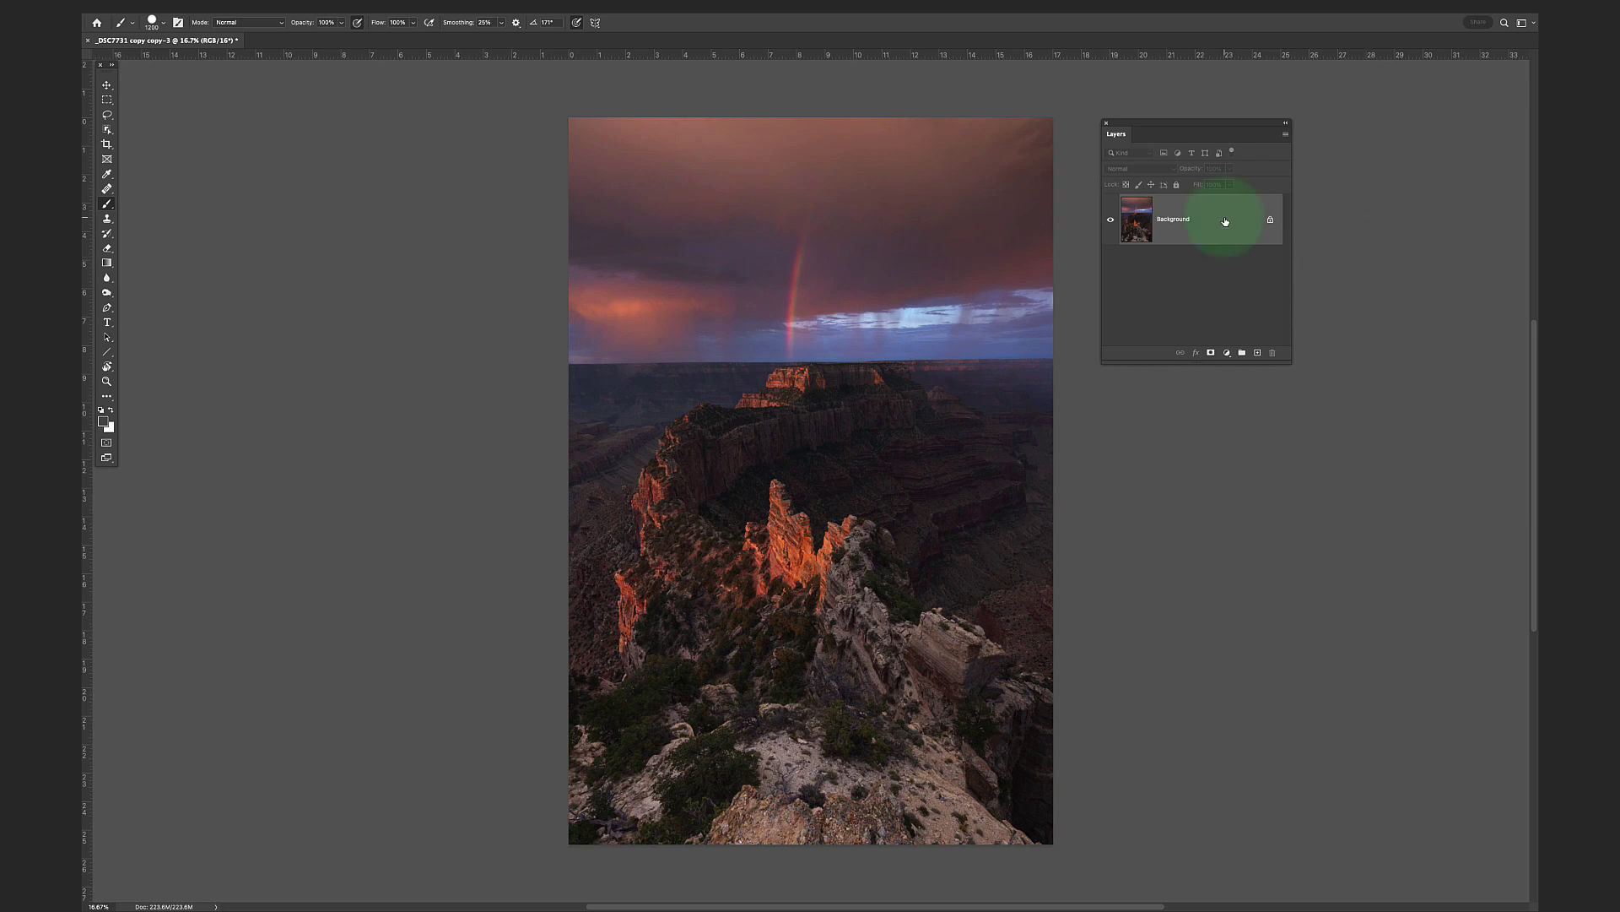
# - Convert the Background layer to a smart object named '_DSC7731 copy copy'
pyautogui.rightClick(1224, 220)
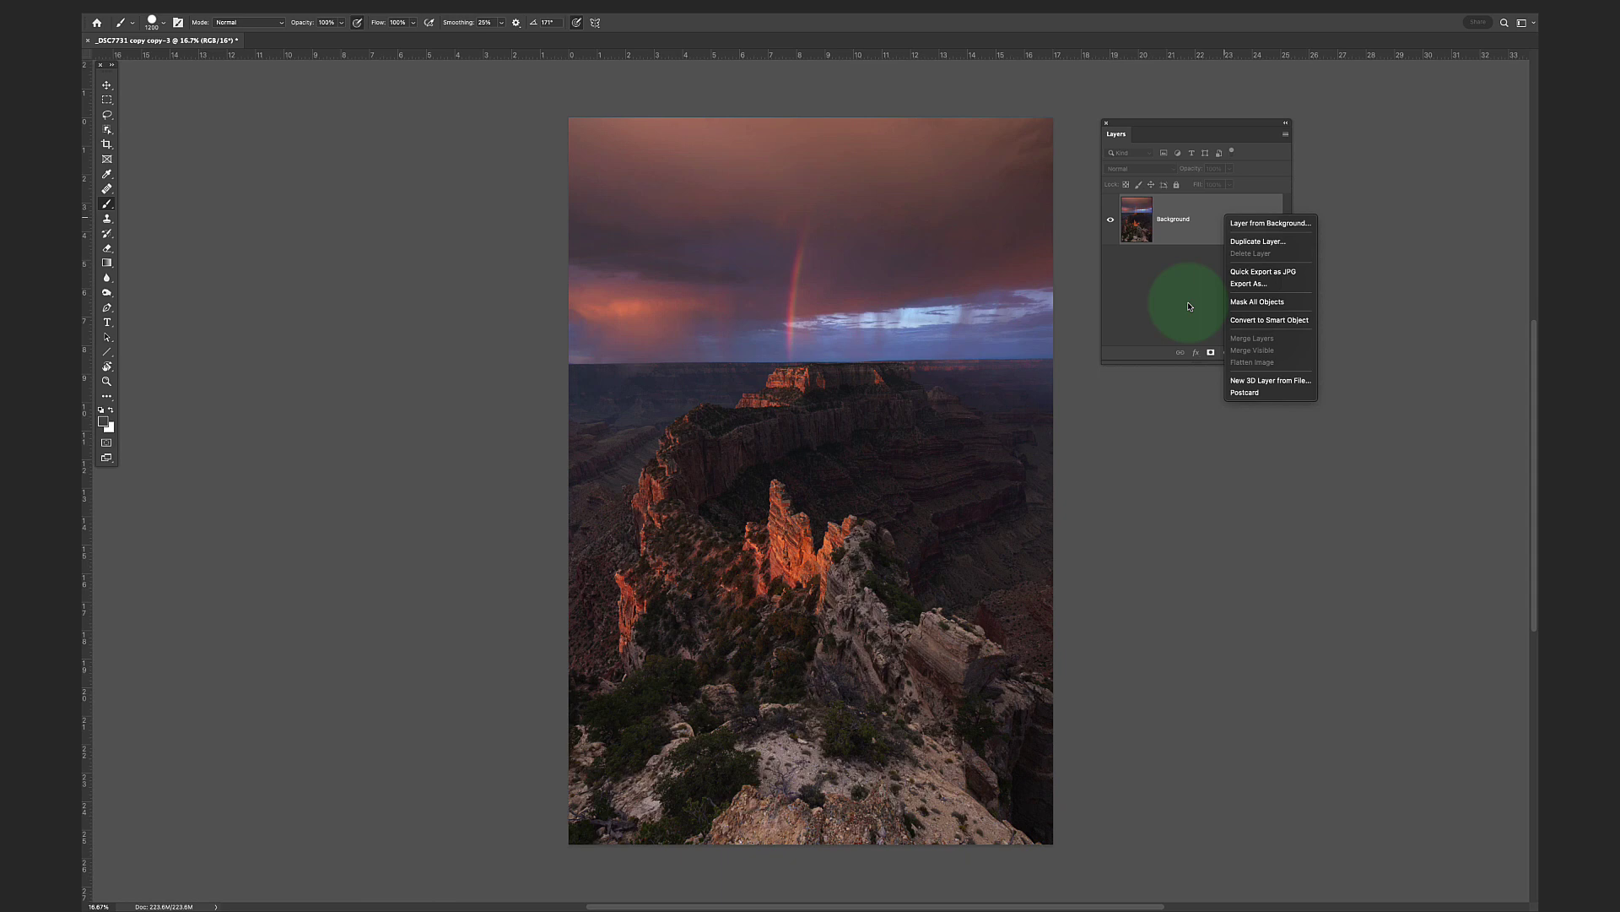
pyautogui.click(1276, 320)
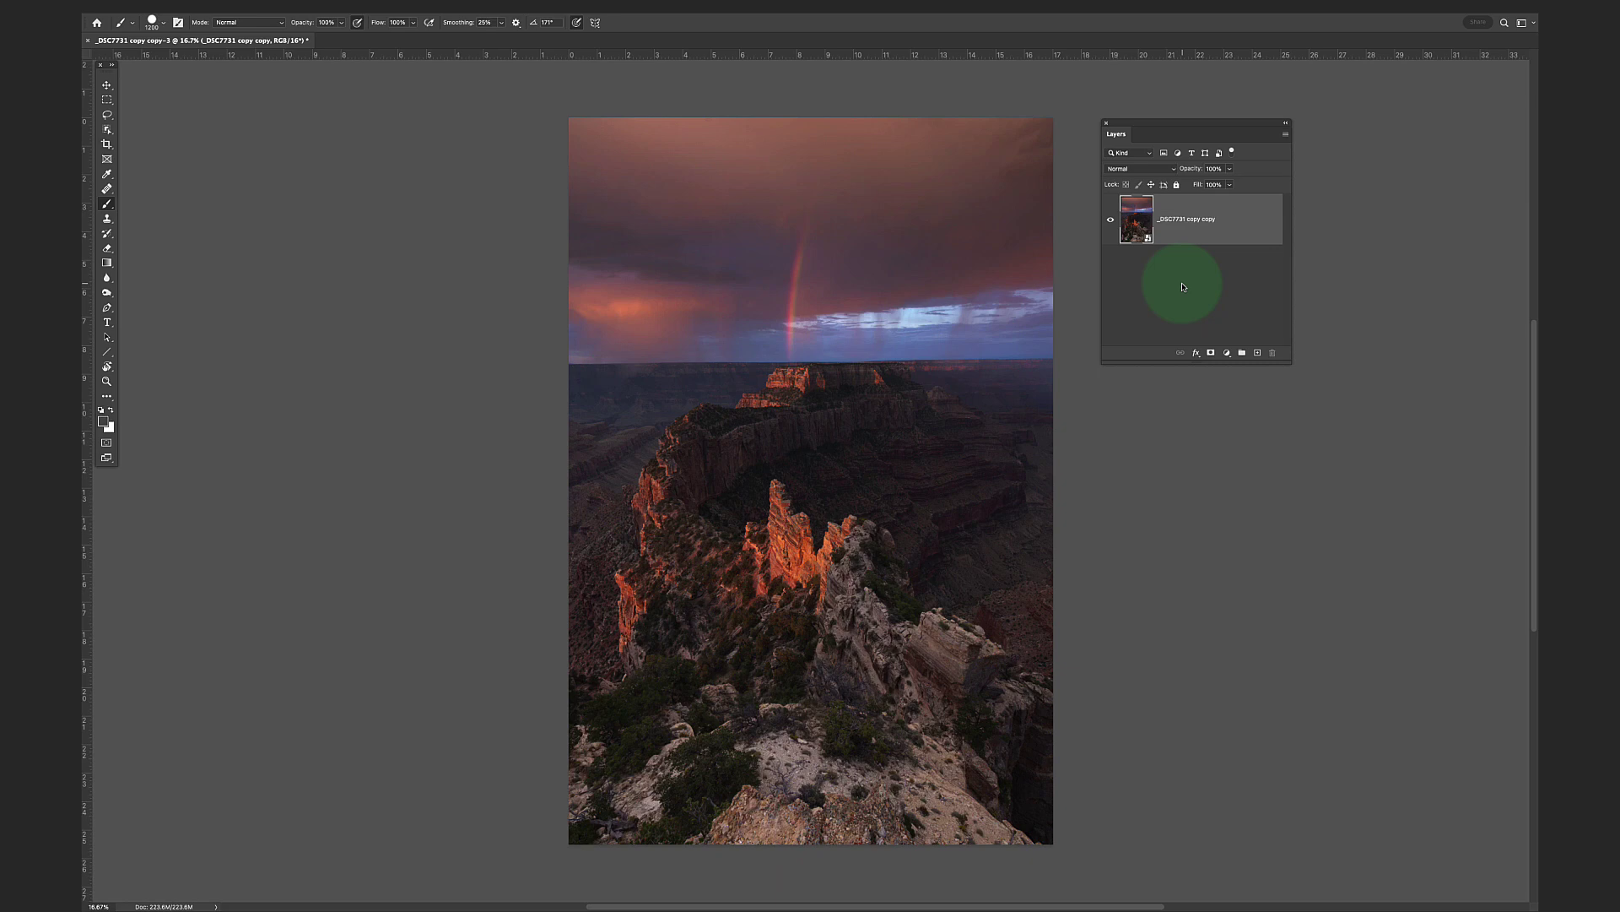
# - Add a Levels adjustment above the photo with the white input lowered to 227
pyautogui.click(1226, 352)
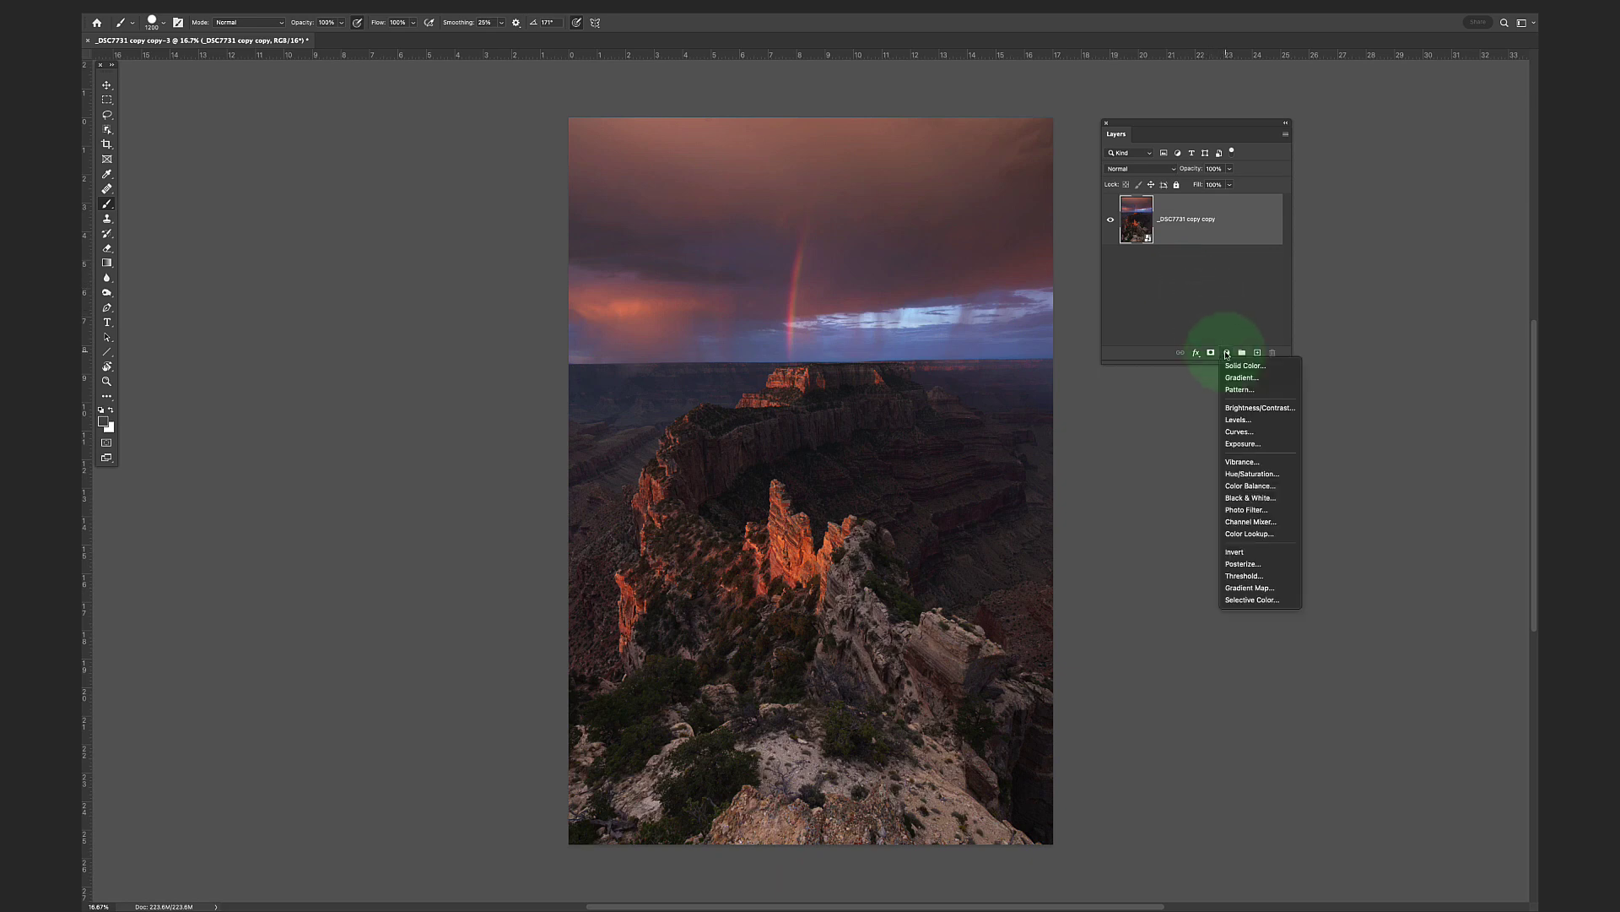
pyautogui.click(1239, 421)
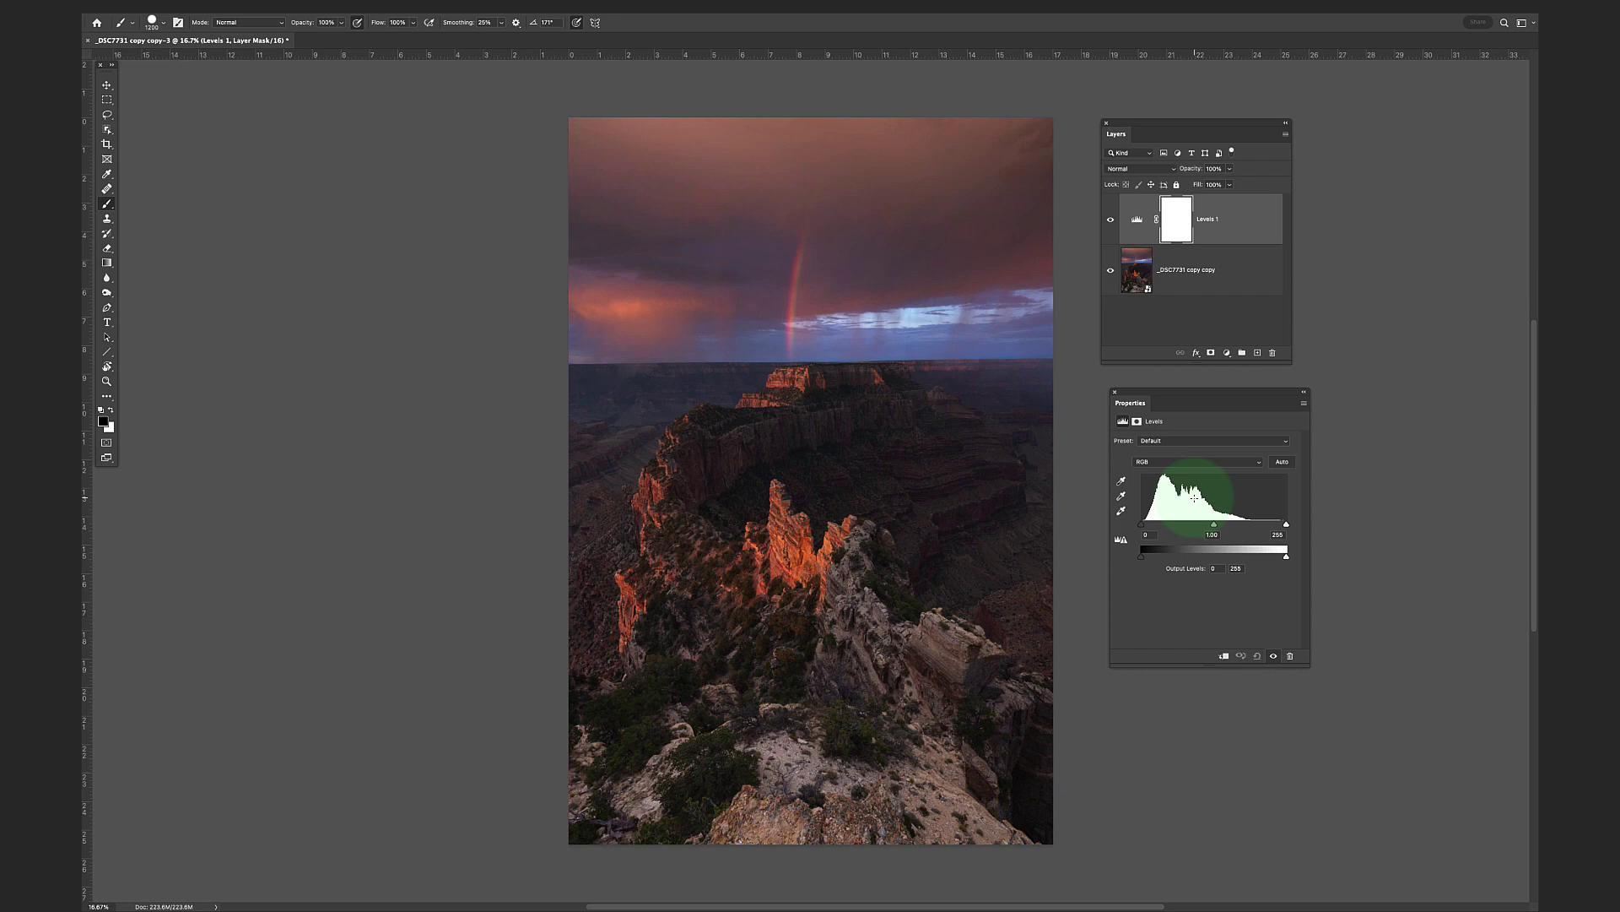
pyautogui.moveTo(1287, 524); pyautogui.dragTo(1271, 524)
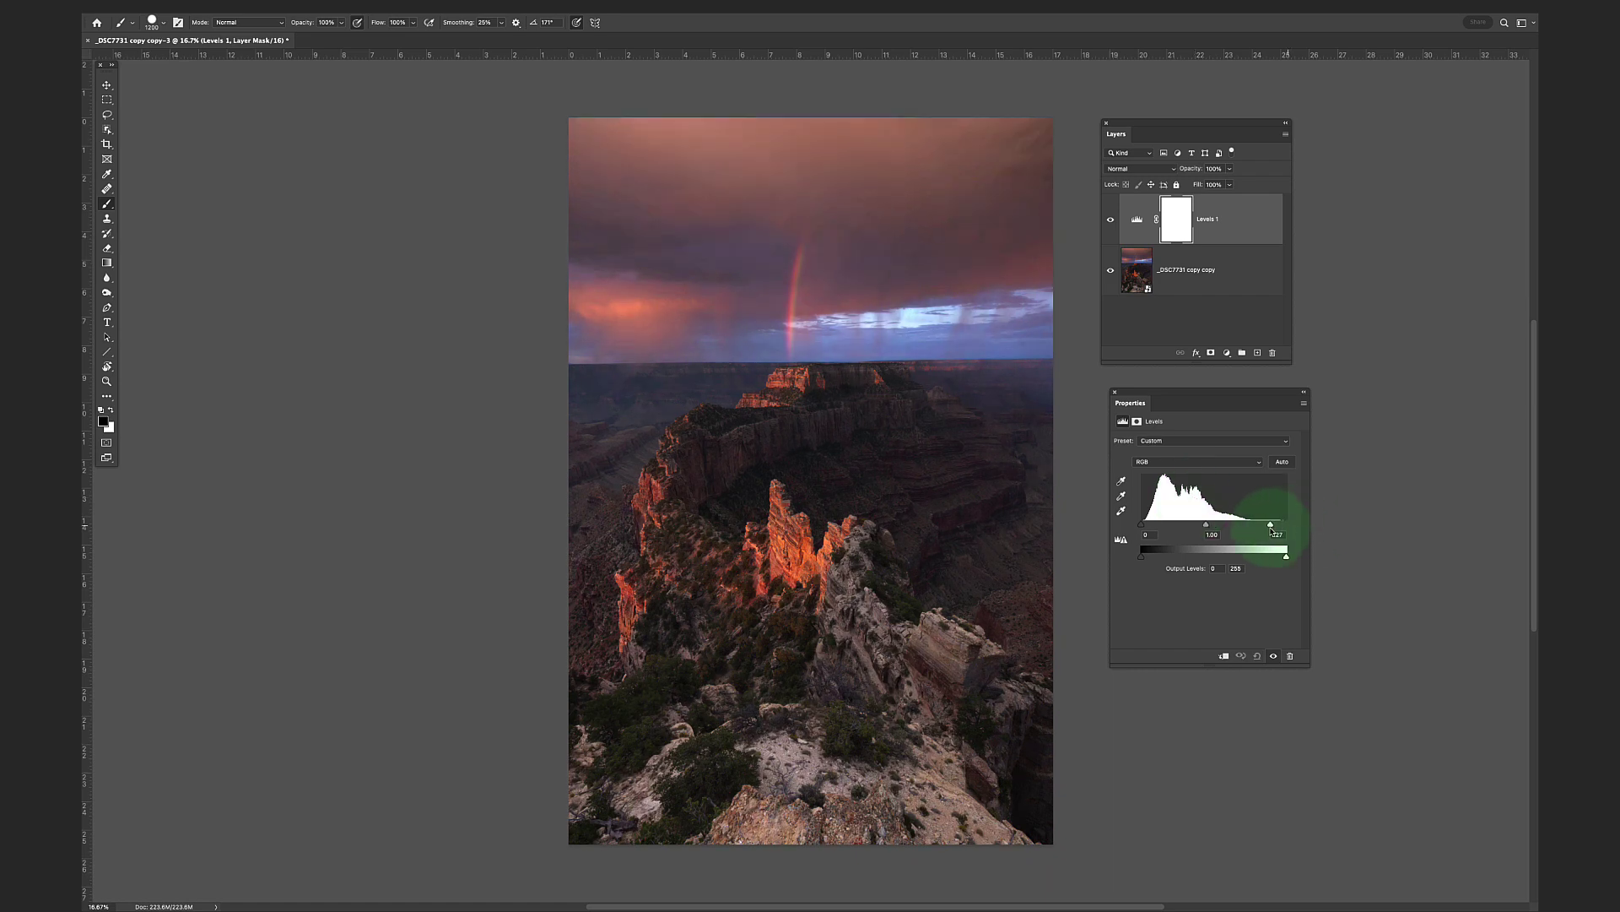
pyautogui.click(1114, 392)
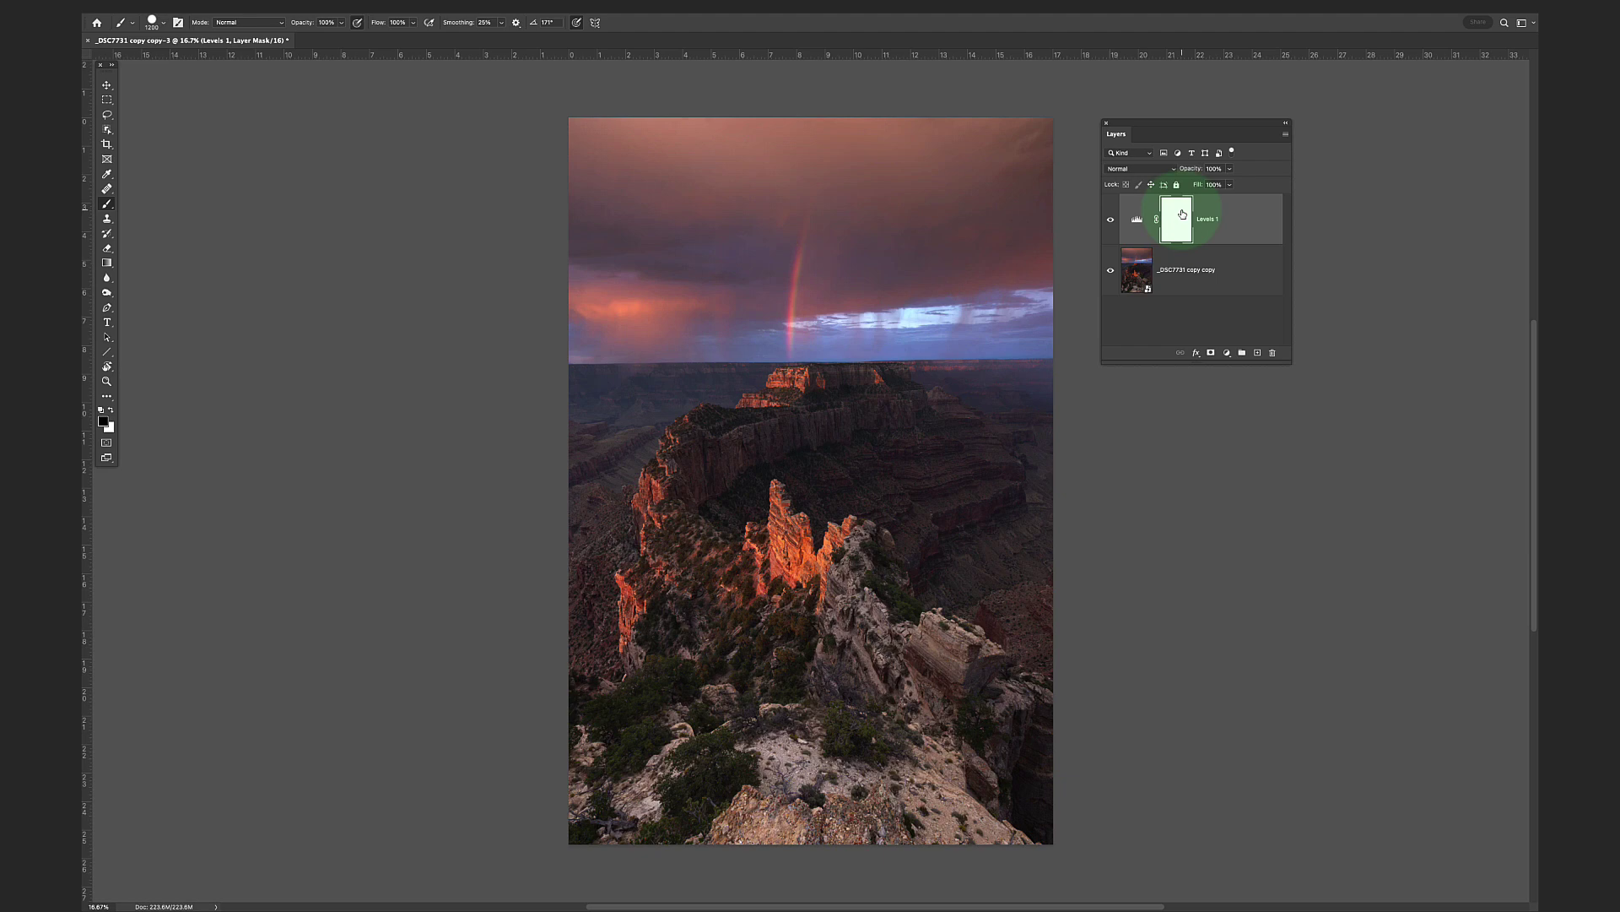
# - Apply an 8.1-pixel Gaussian Blur smart filter to the smart object photo layer
pyautogui.click(1199, 270)
pyautogui.click(346, 6)
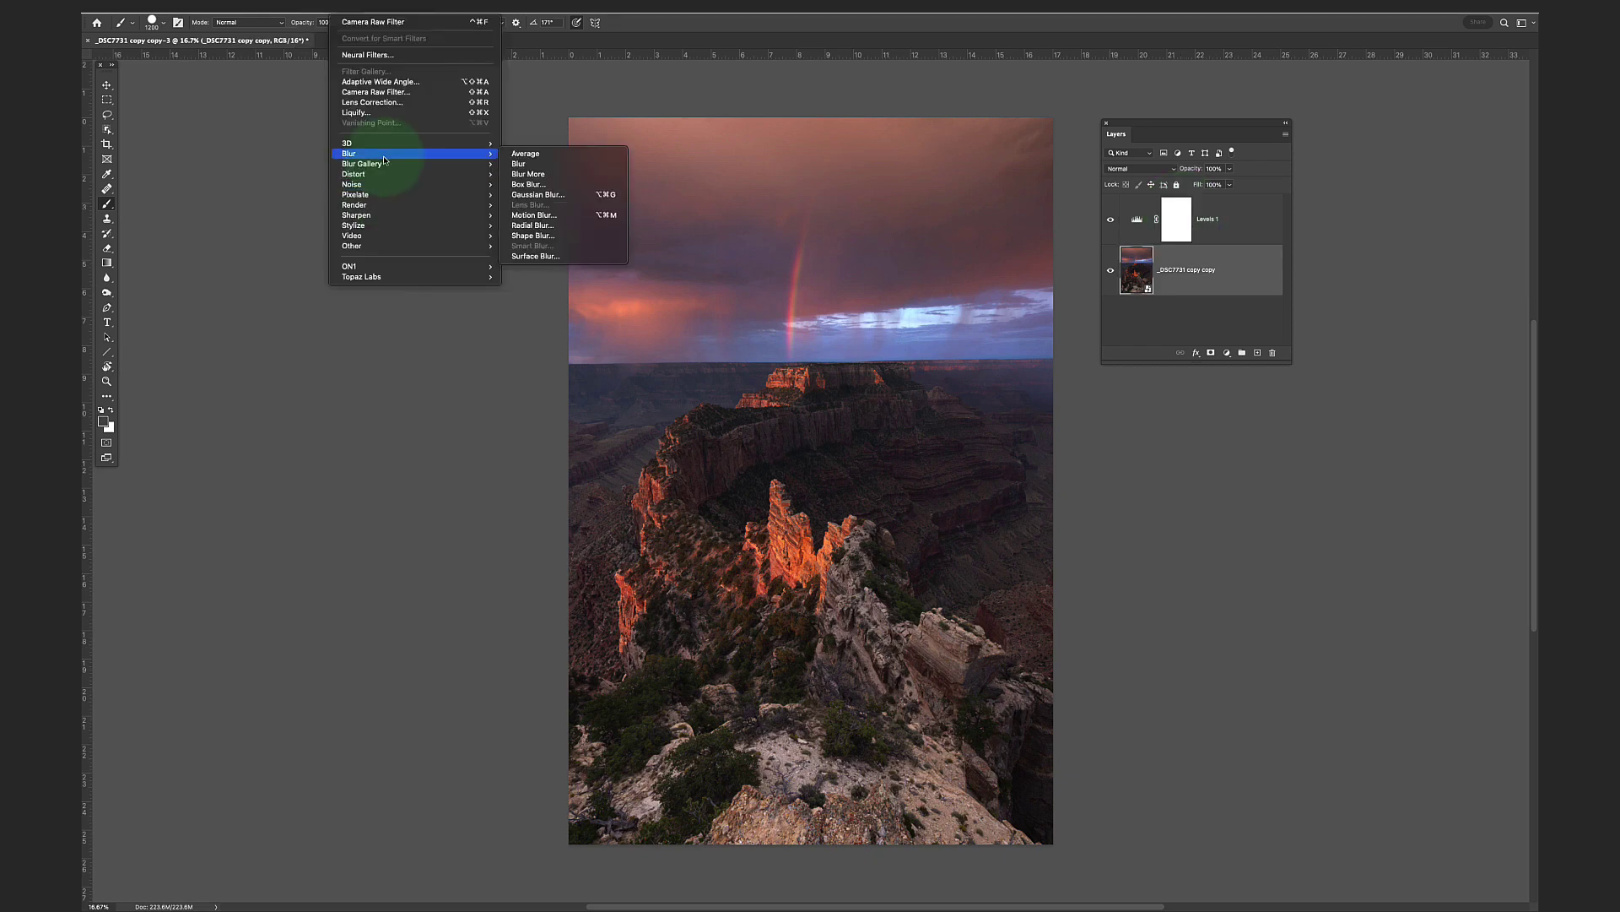
pyautogui.click(545, 197)
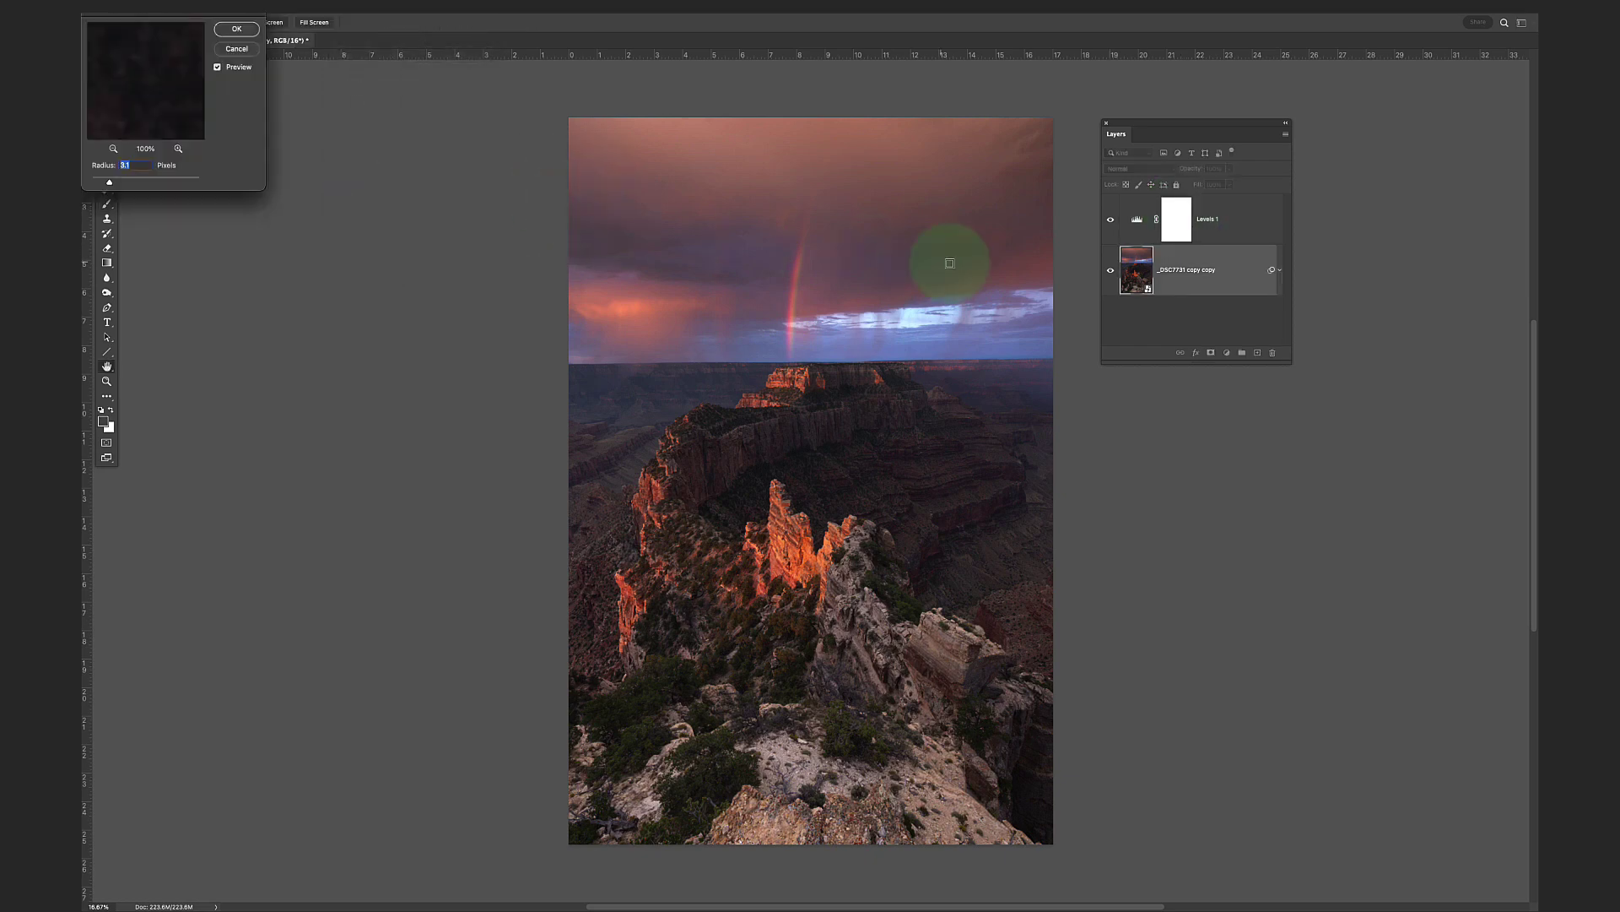
pyautogui.moveTo(230, 27); pyautogui.dragTo(482, 135)
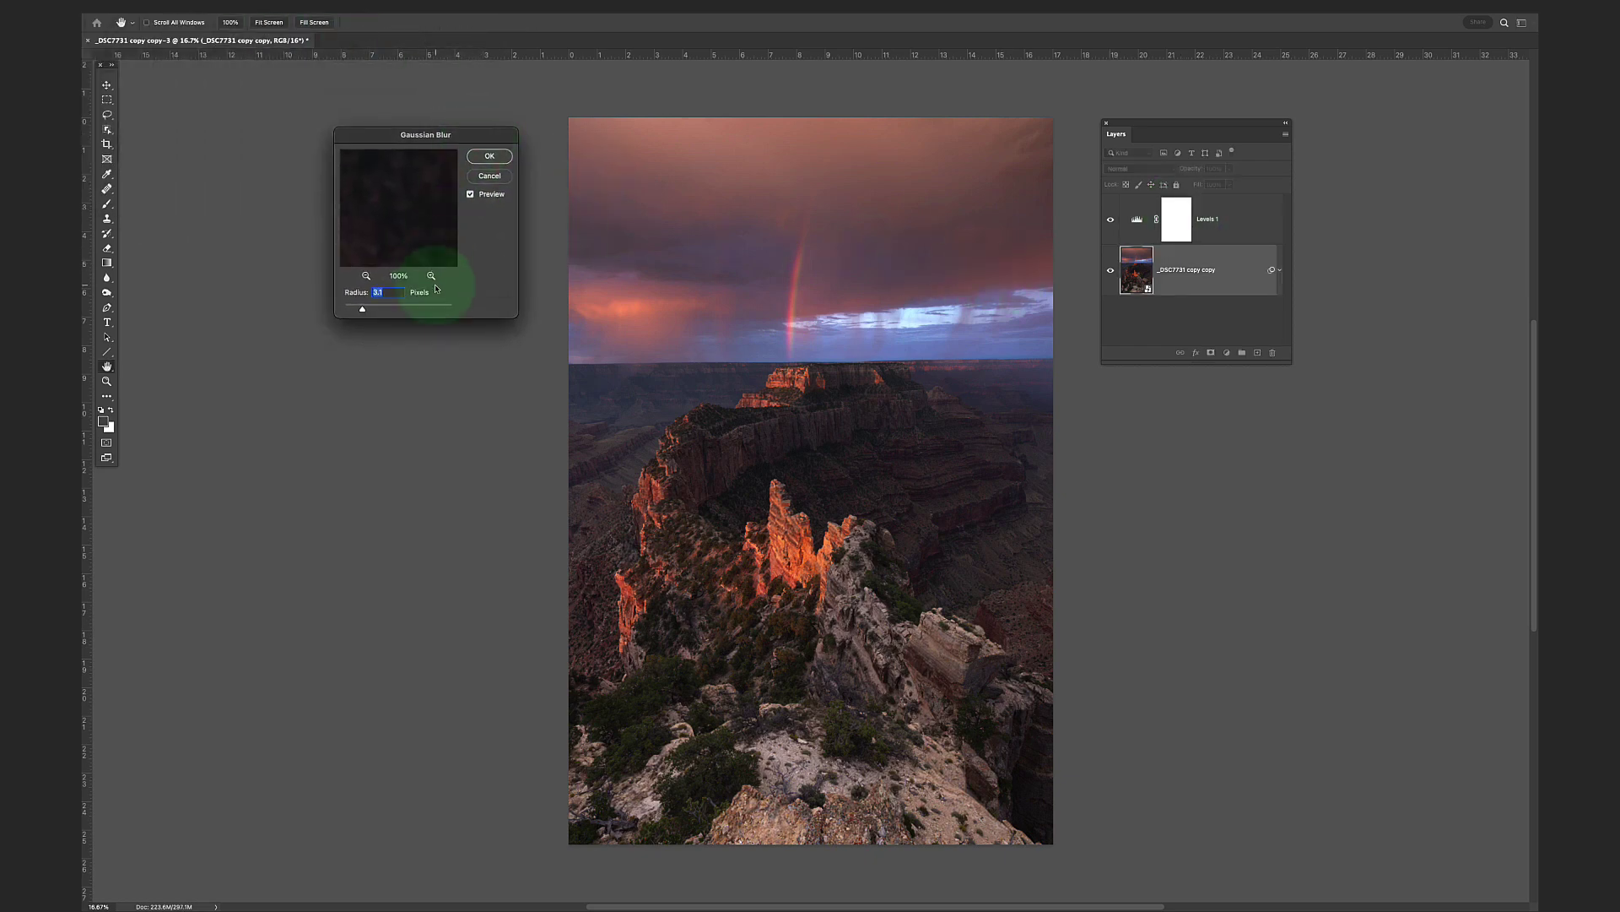
pyautogui.moveTo(361, 308); pyautogui.dragTo(385, 310)
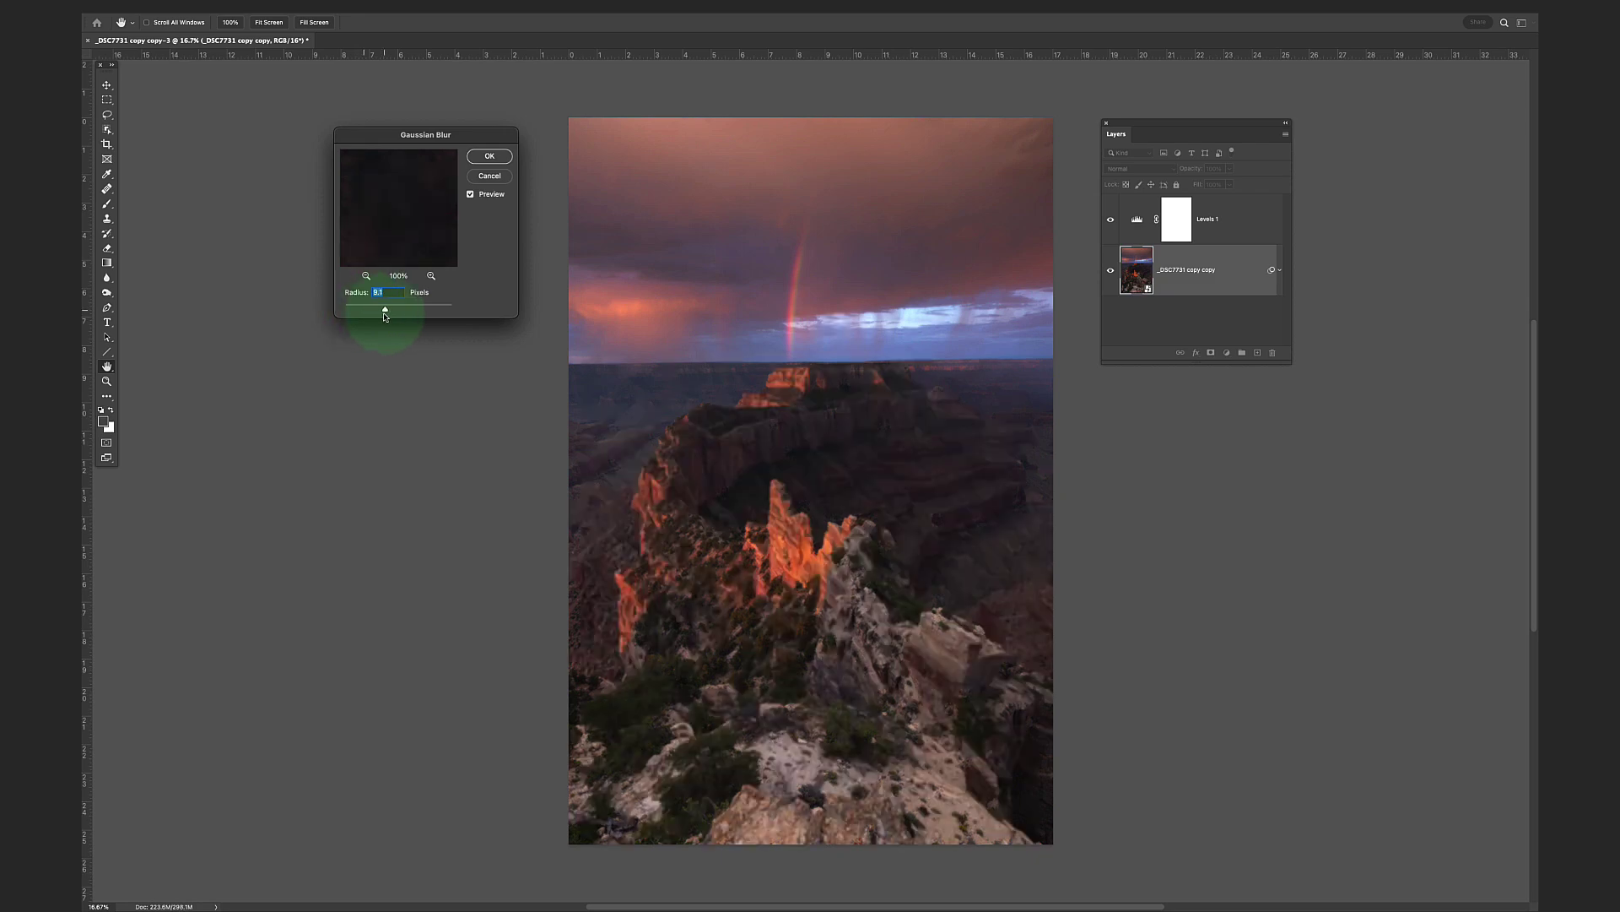
pyautogui.click(497, 159)
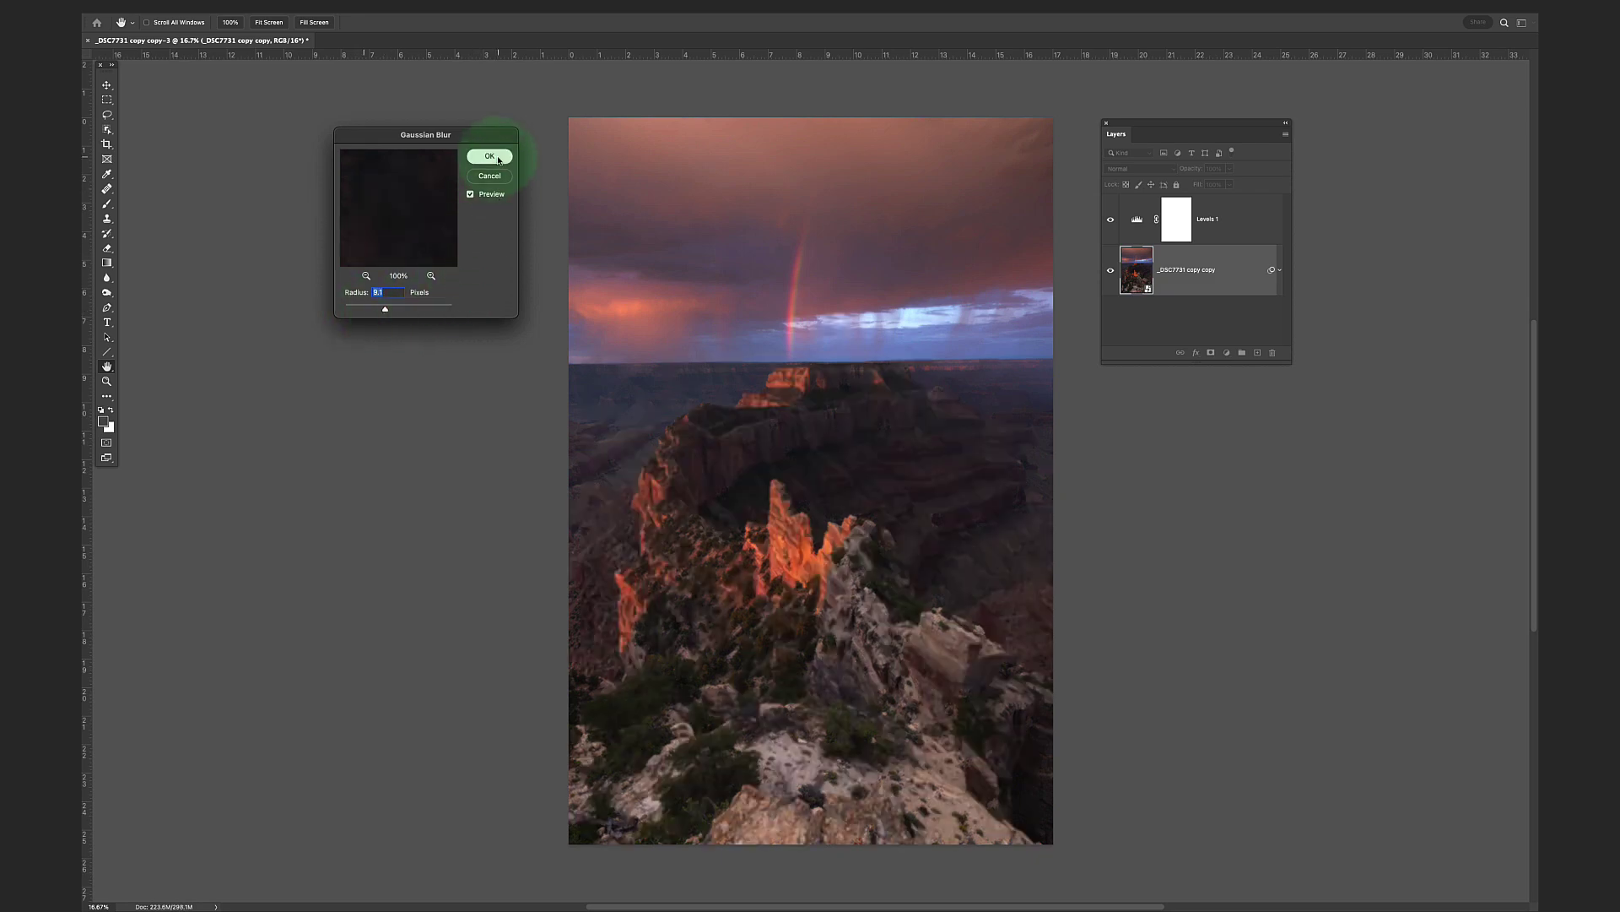
# - Remove the Levels layer and blur filter, leaving only '_DSC7731 copy copy' selected
pyautogui.press('b')
pyautogui.click(1154, 322)
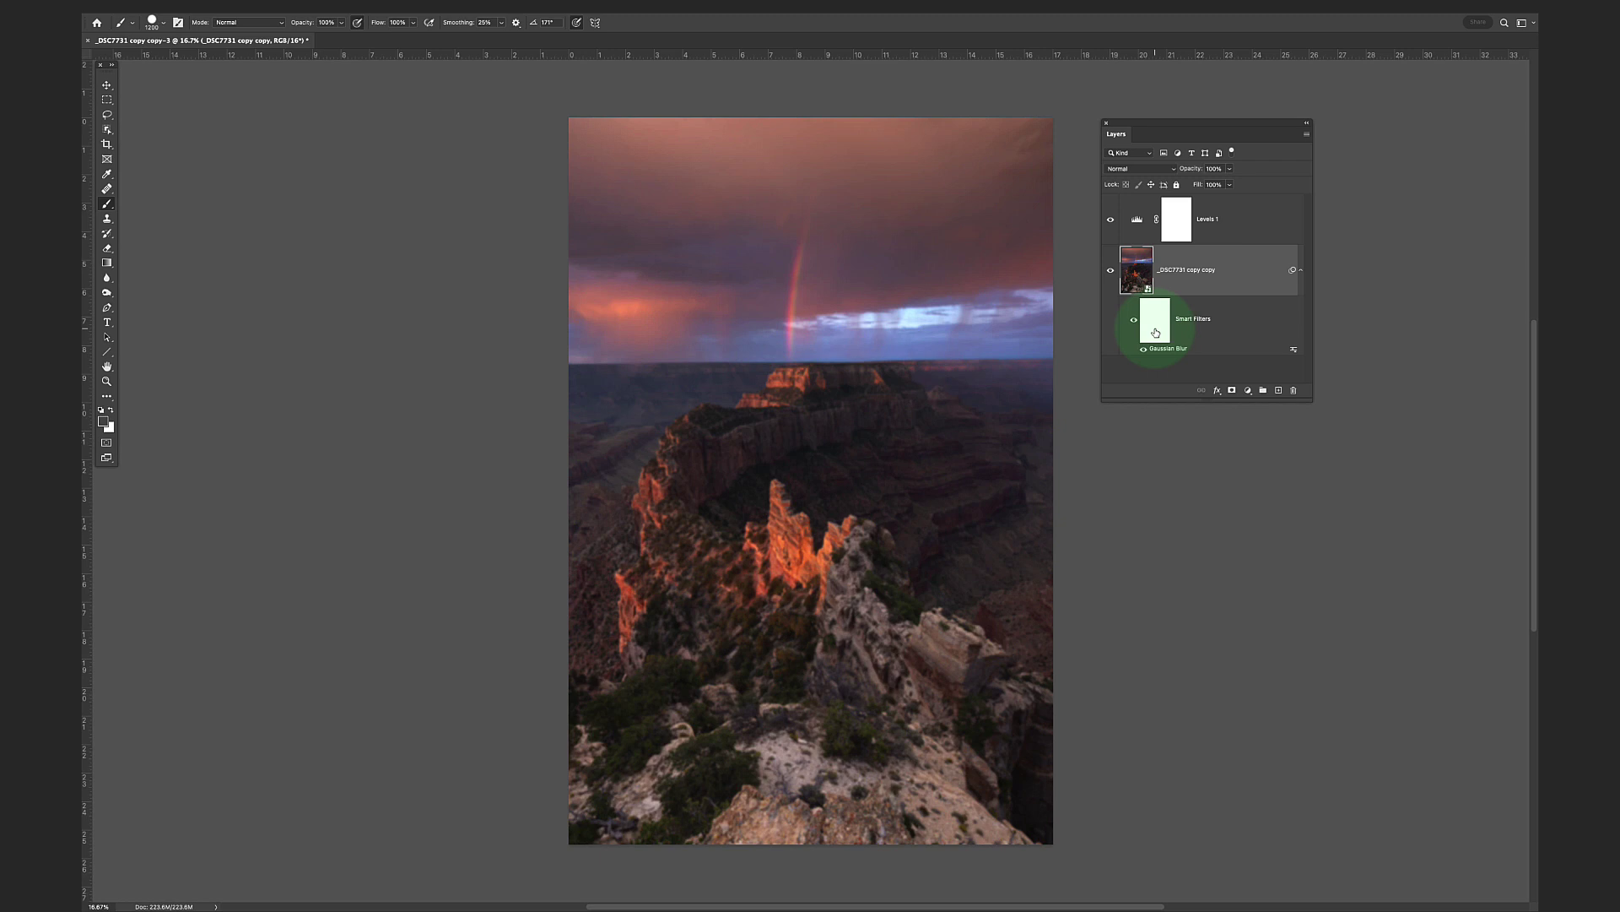
pyautogui.click(1150, 271)
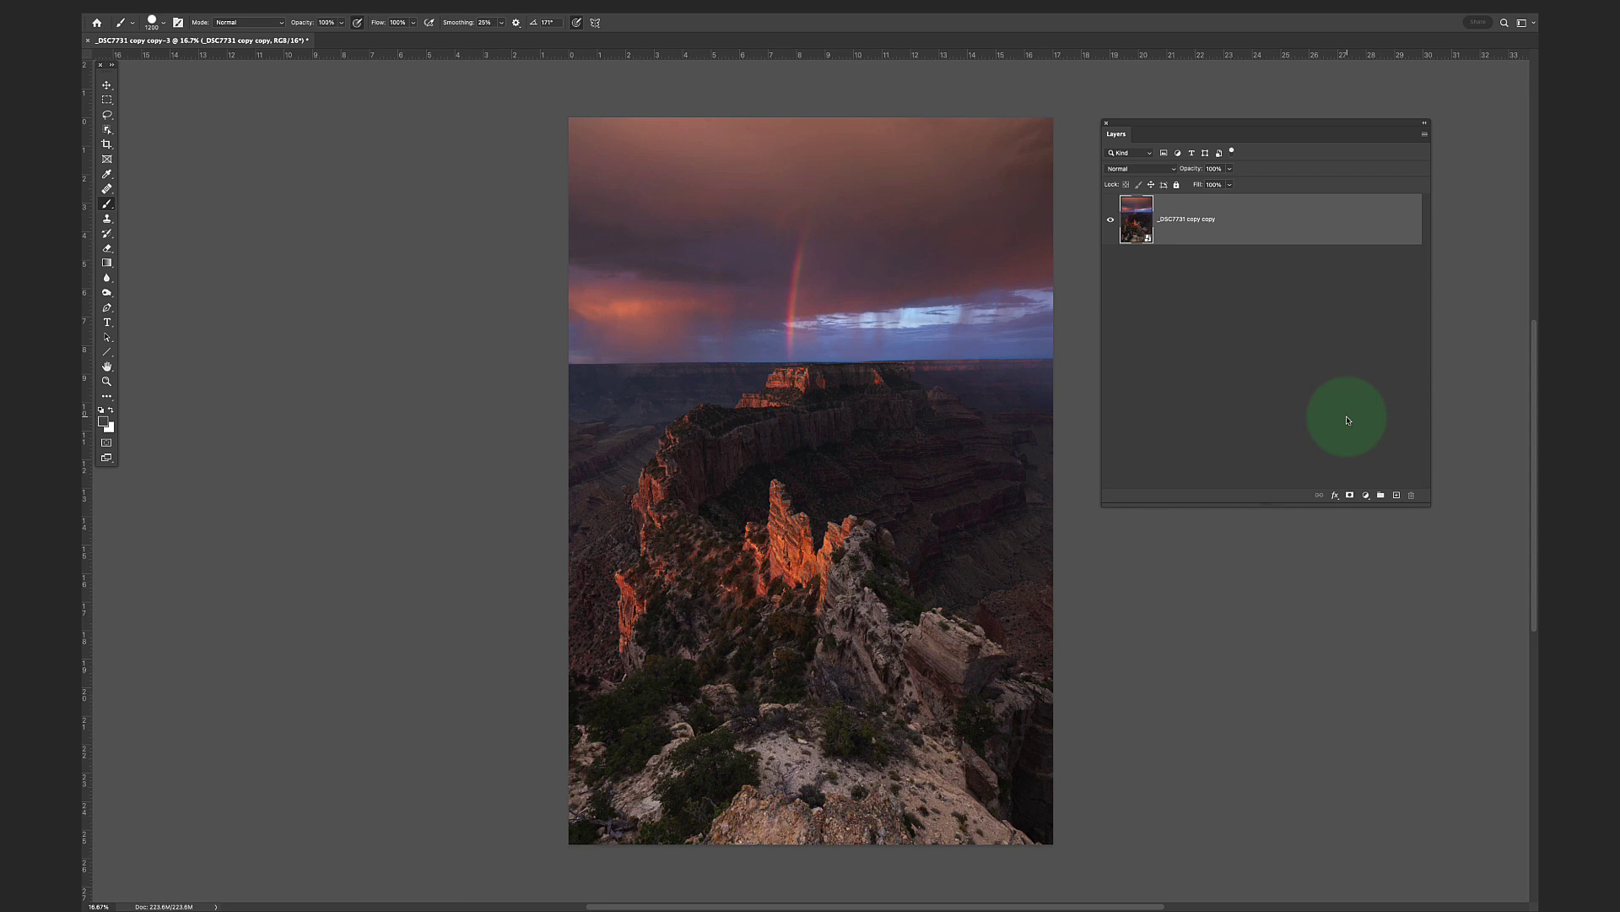
# - Duplicate the photo layer as '_DSC7731 copy copy 2' and edit the top copy's raw settings
pyautogui.hotkey('ctrl', 'j')
pyautogui.hotkey('ctrl', 'j')
pyautogui.hotkey('ctrl', 'j')
pyautogui.hotkey('ctrl', 'j')
pyautogui.hotkey('ctrl', 'j')
pyautogui.hotkey('ctrl', 'j')
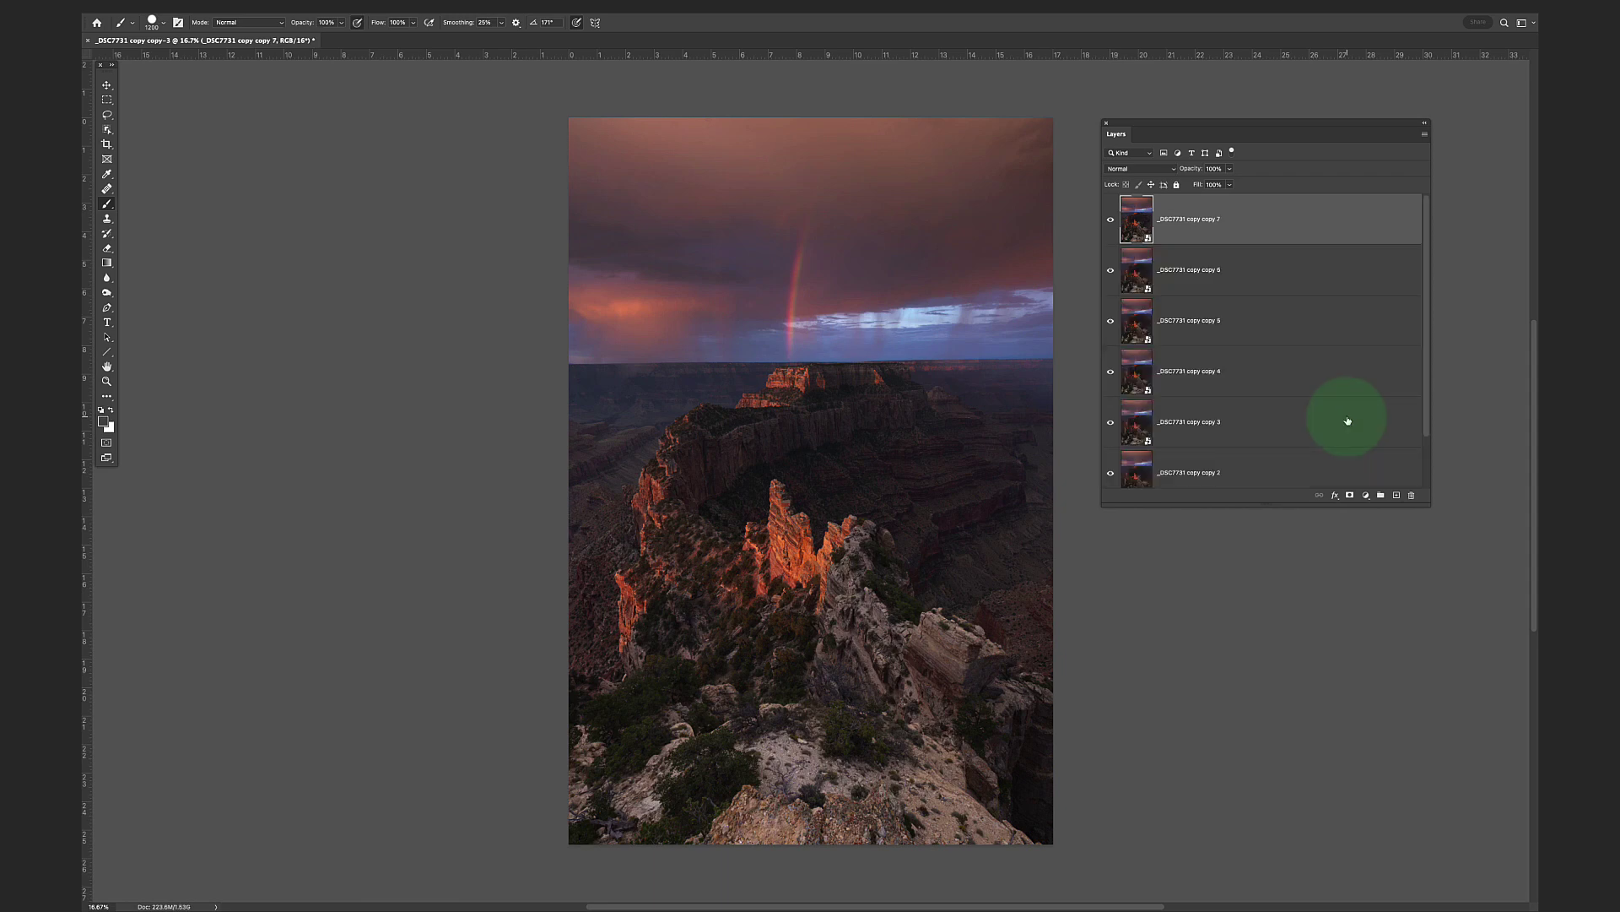
pyautogui.moveTo(1429, 505); pyautogui.dragTo(1501, 712)
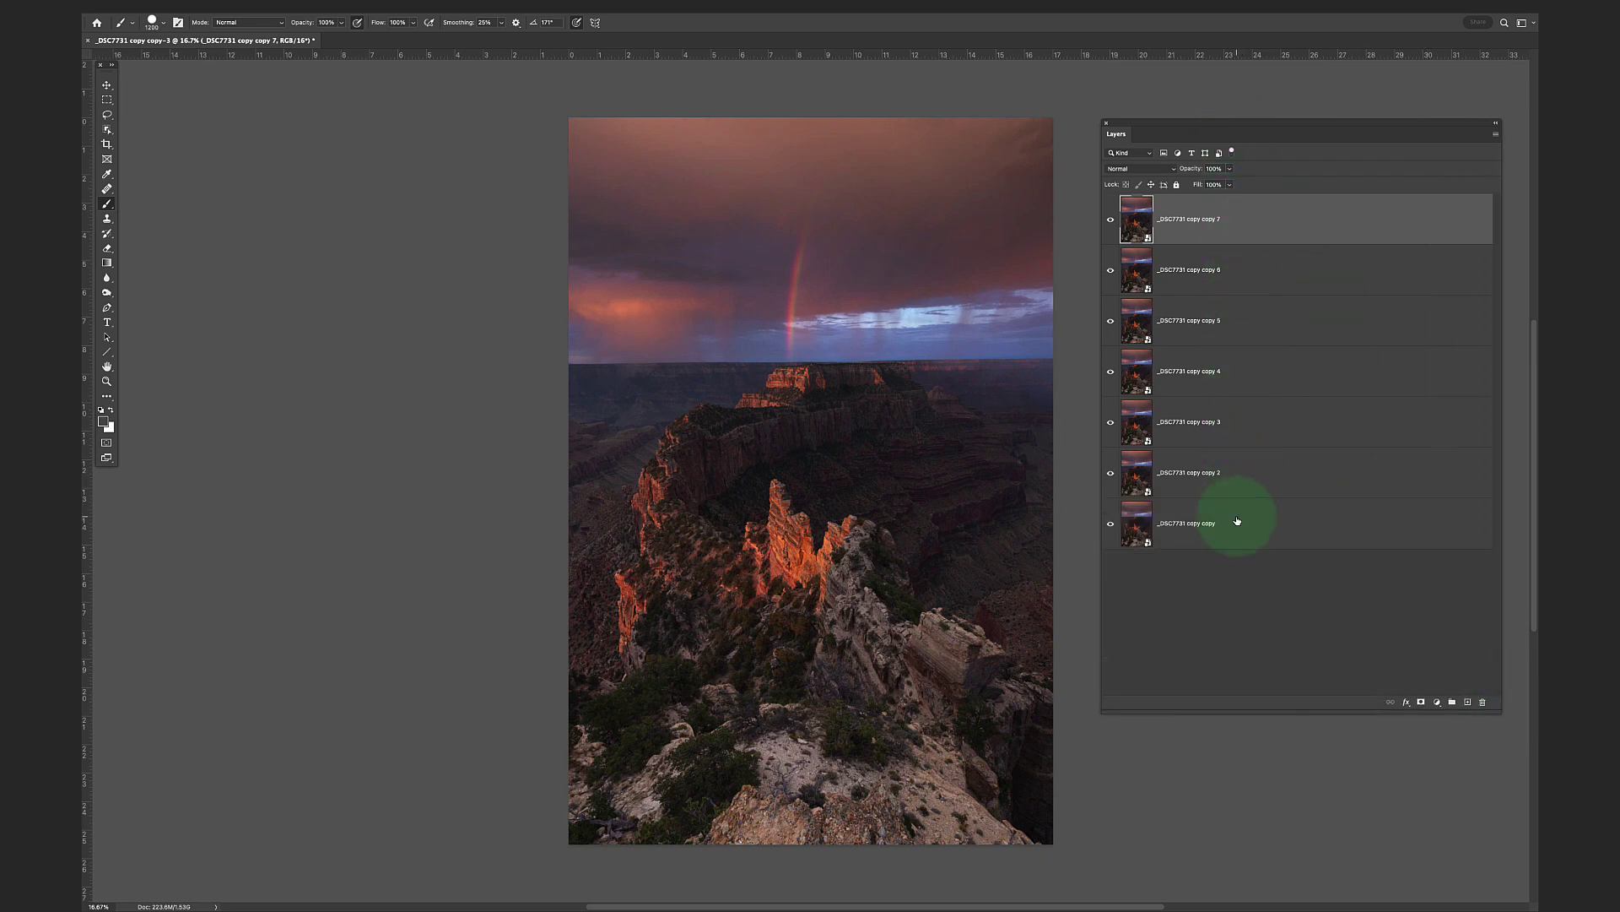
pyautogui.doubleClick(1137, 225)
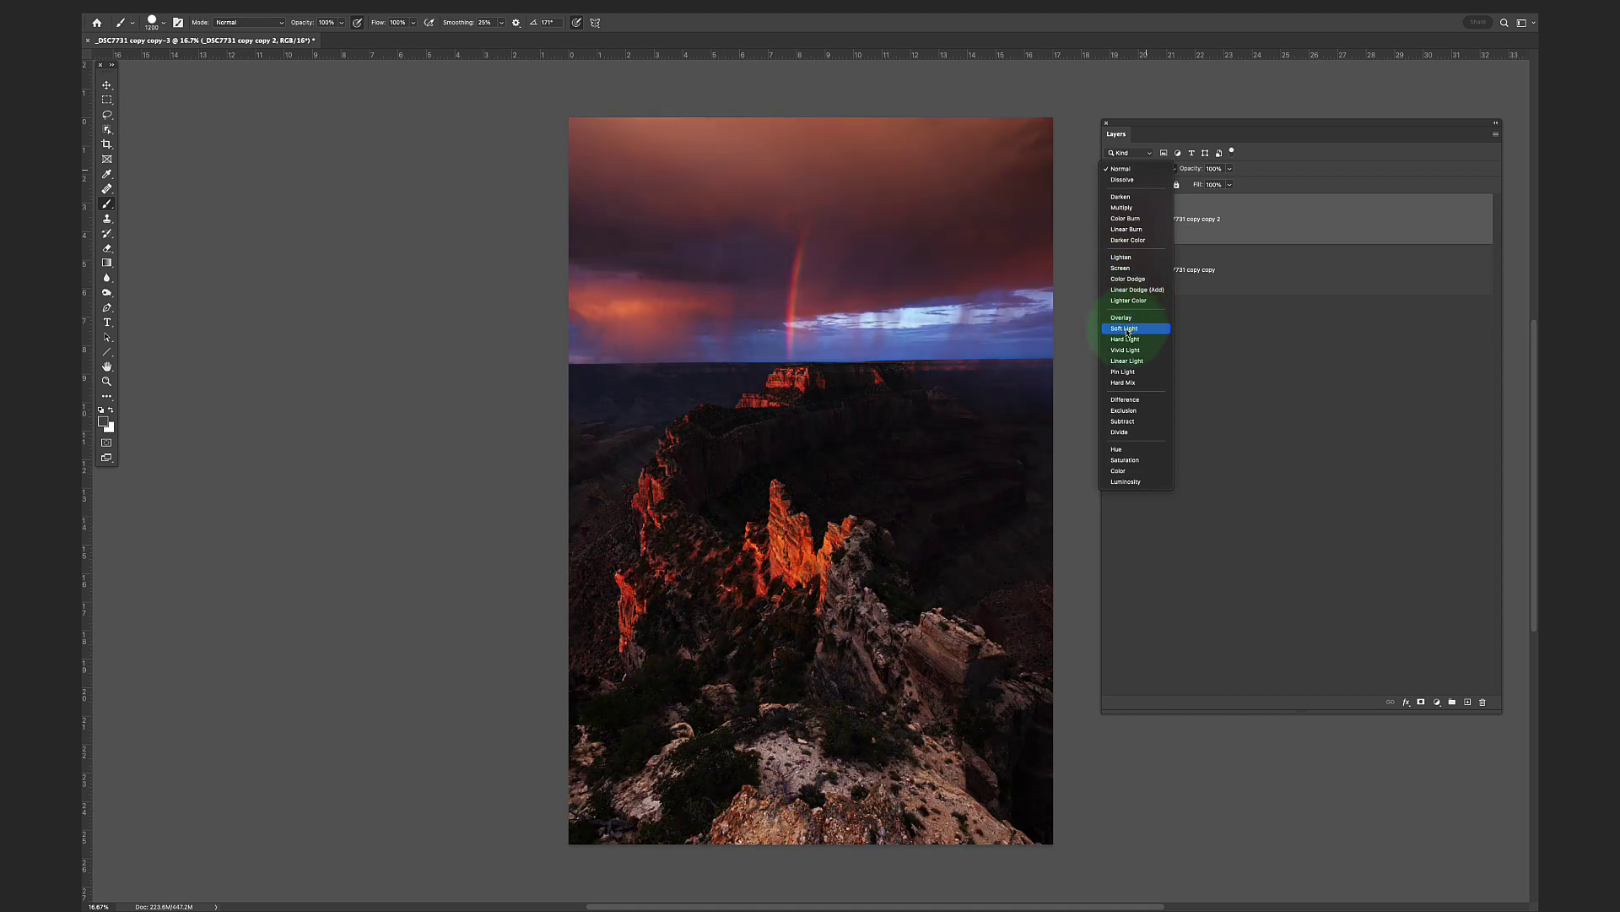
pyautogui.click(1297, 223)
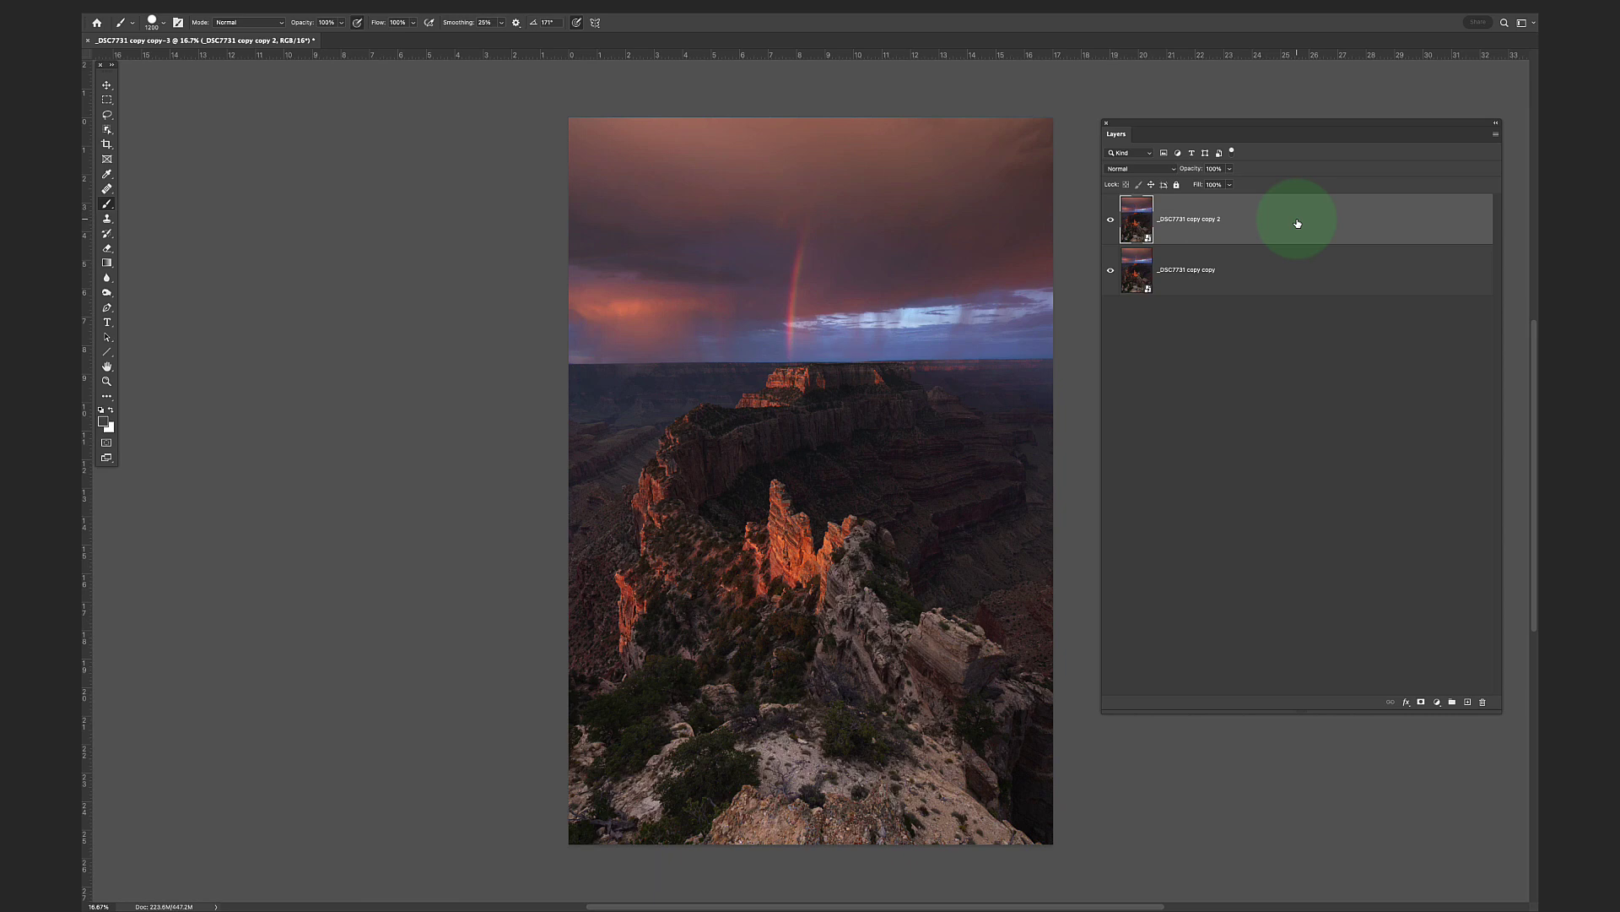
pyautogui.doubleClick(1298, 223)
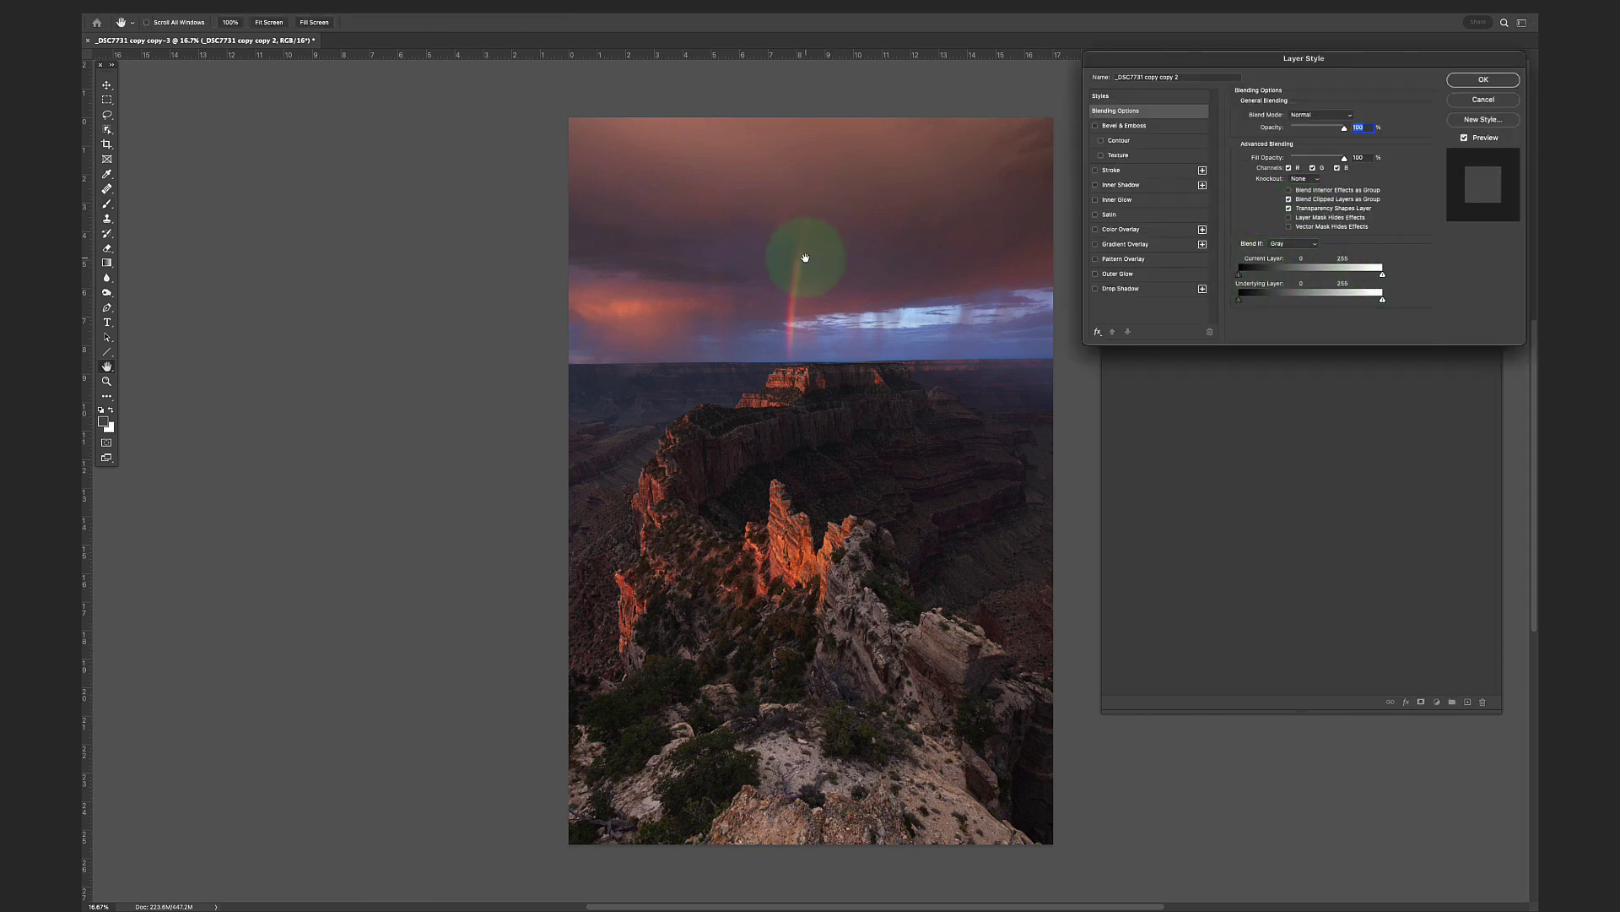
pyautogui.press('Return')
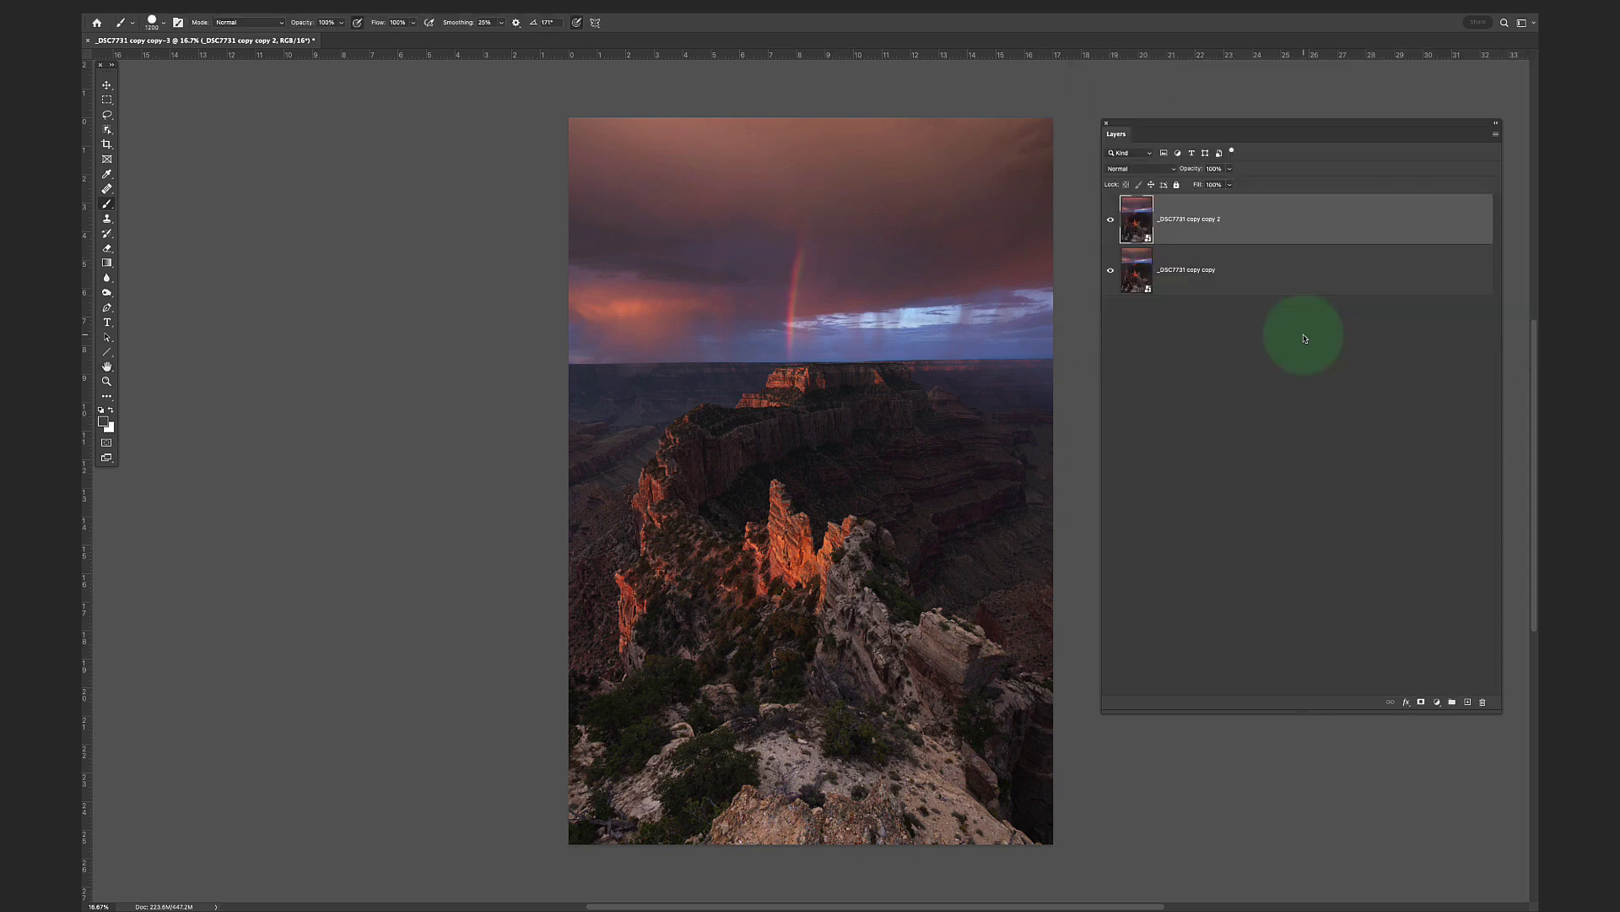